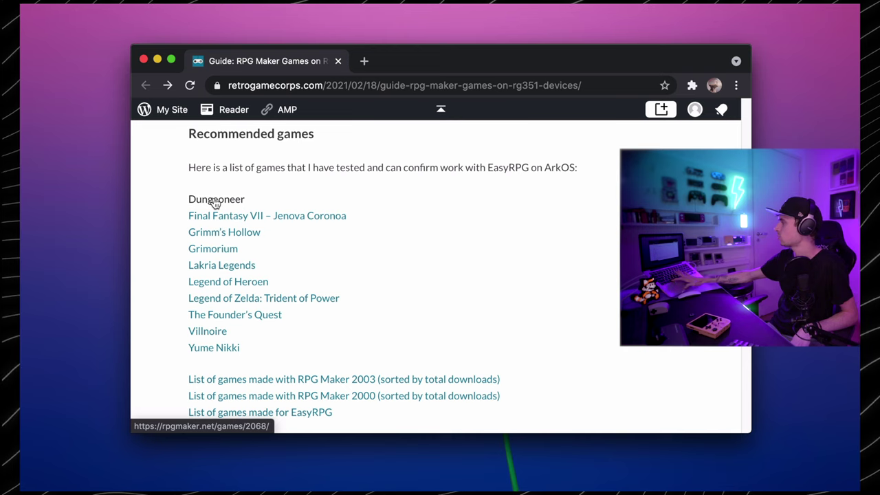
Step: Open the Dungeoneer page from the recommended games list in a separate browser tab and download the game
{"action": "left_click", "coordinate": [216, 203], "text": "super"}
{"action": "left_click", "coordinate": [405, 63]}
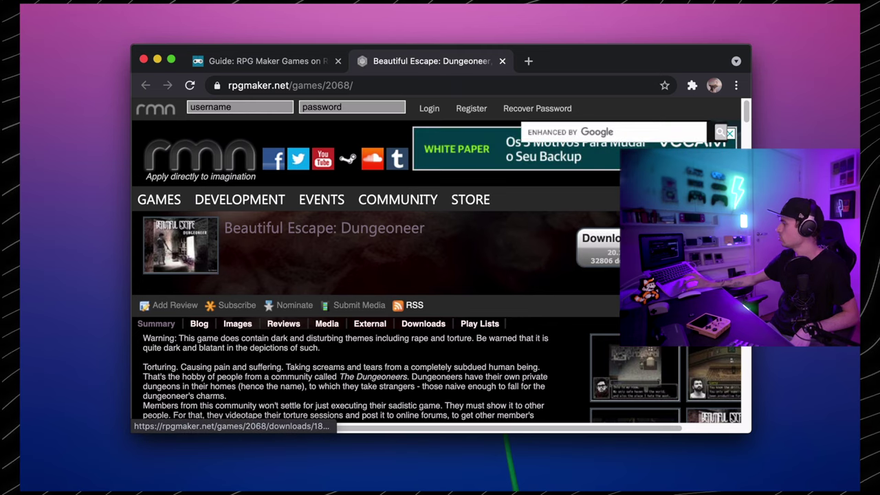
{"action": "left_click", "coordinate": [599, 241]}
{"action": "scroll", "coordinate": [362, 285], "scroll_direction": "down", "scroll_amount": 2}
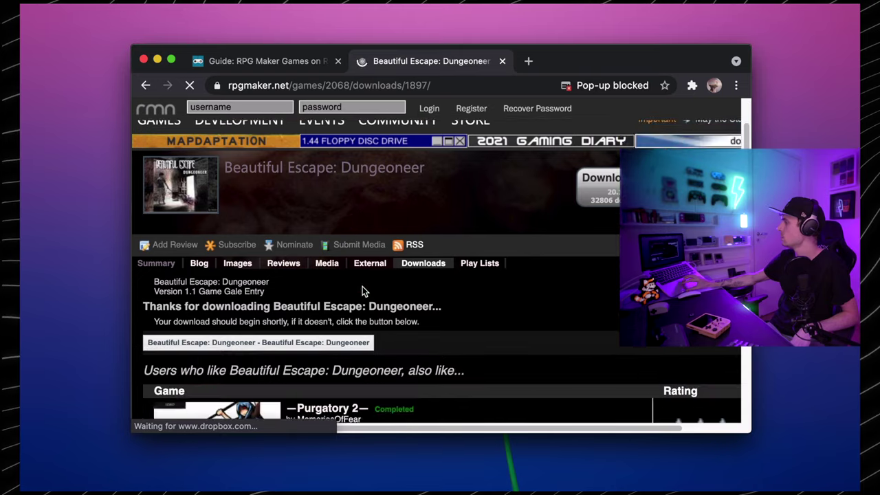
{"action": "scroll", "coordinate": [362, 286], "scroll_direction": "down", "scroll_amount": 1}
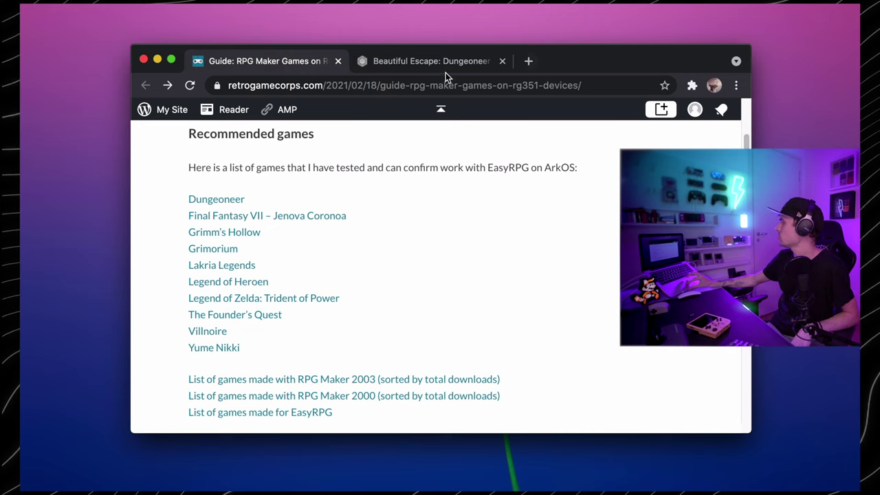
{"action": "left_click", "coordinate": [484, 63]}
{"action": "left_click", "coordinate": [501, 61]}
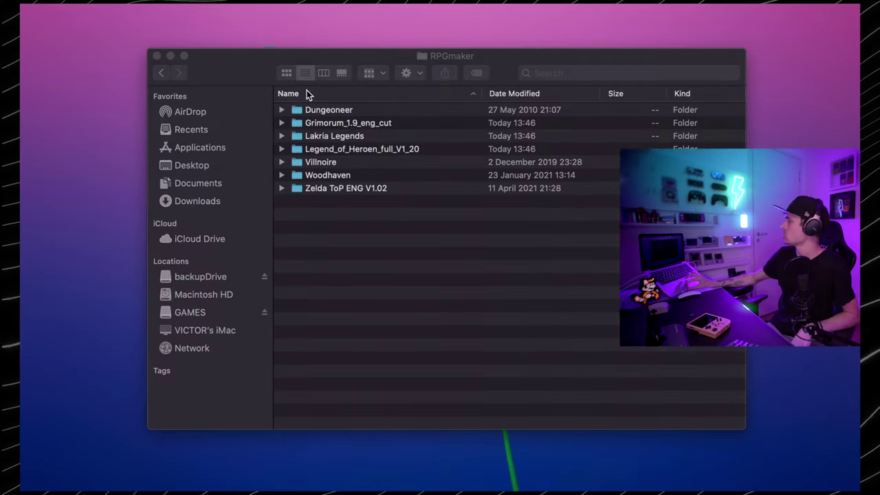
Step: Examine the file structure inside the Legend_of_Heroen_full_V1_20 and Dungeoneer game folders in RPGmaker
{"action": "left_click", "coordinate": [281, 149]}
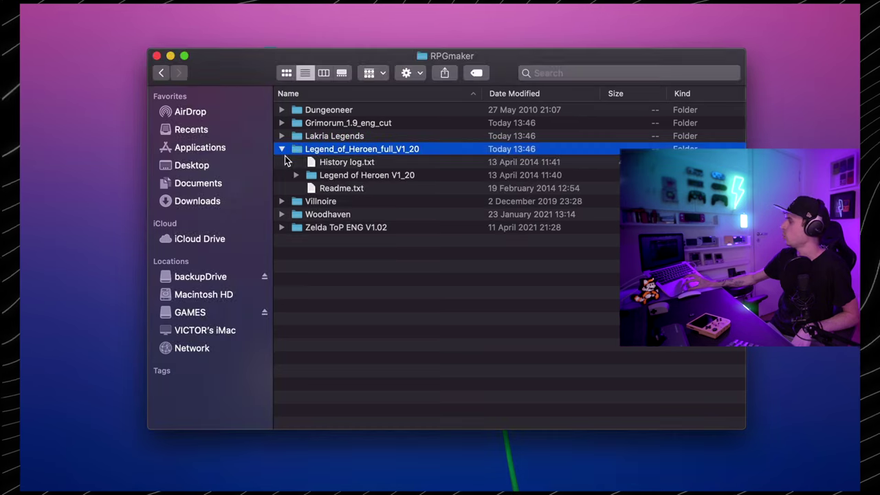
{"action": "left_click", "coordinate": [281, 148]}
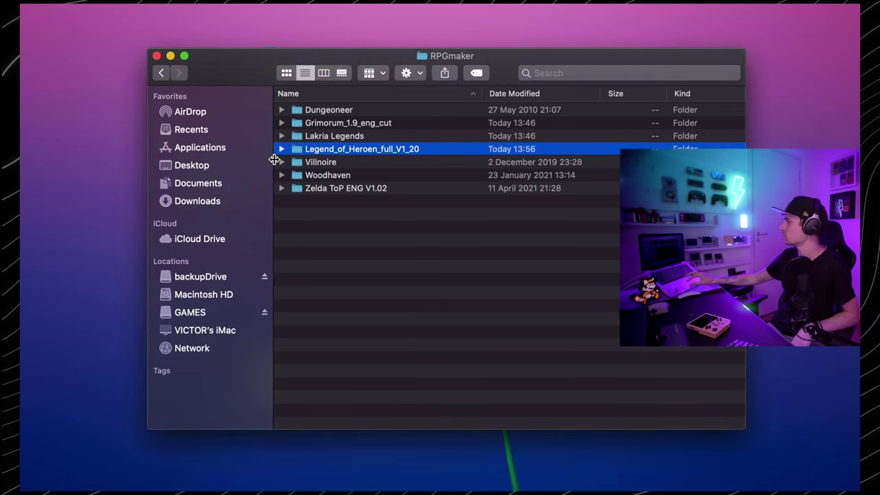
{"action": "left_click", "coordinate": [281, 110]}
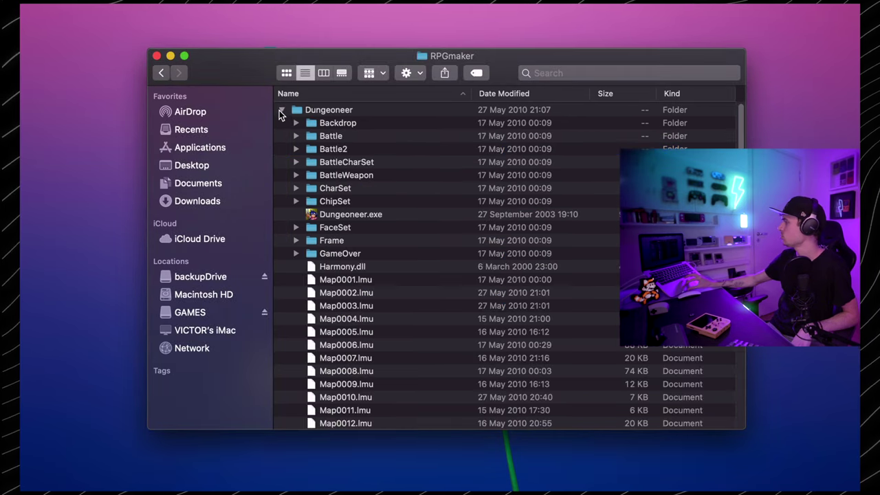
{"action": "scroll", "coordinate": [388, 274], "scroll_direction": "down", "scroll_amount": 10}
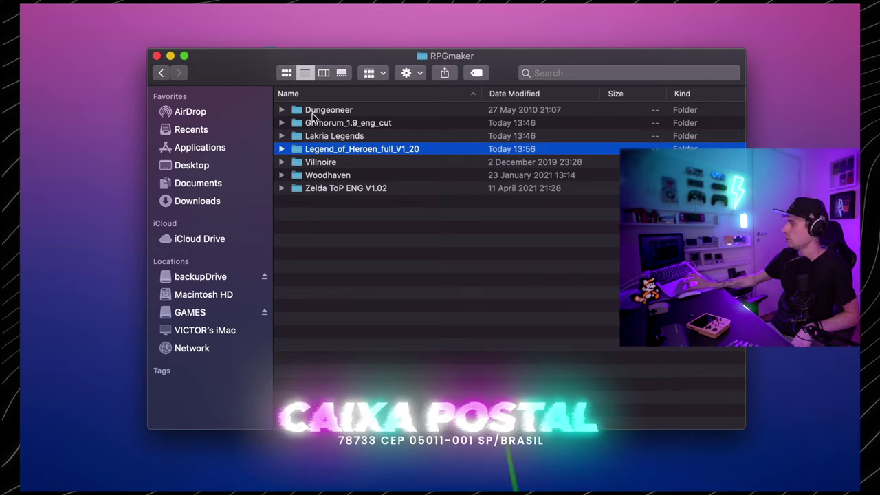
Step: Open the easyrpg folder on the GAMES drive in a separate Finder tab
{"action": "left_click", "coordinate": [190, 313], "text": "super"}
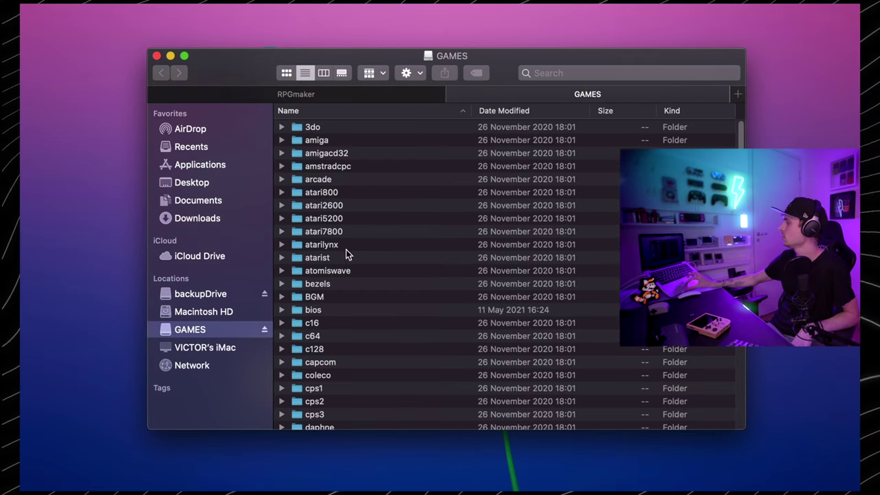
{"action": "scroll", "coordinate": [328, 240], "scroll_direction": "down", "scroll_amount": 3}
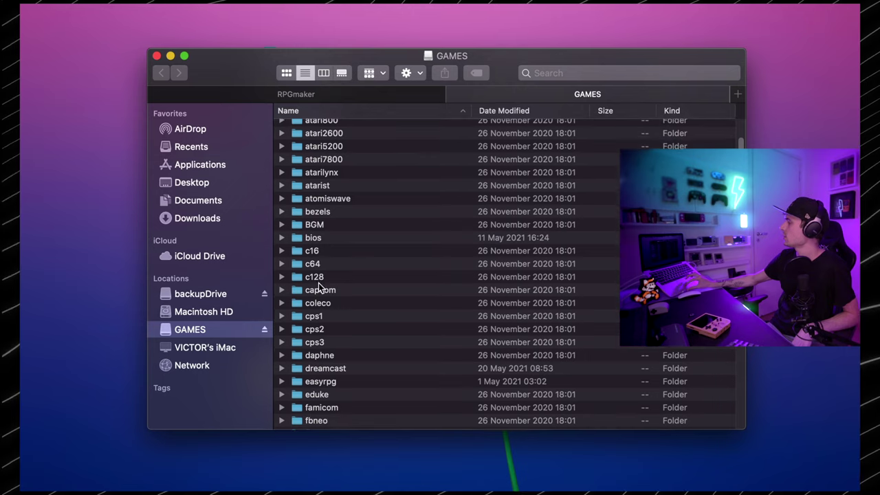
{"action": "double_click", "coordinate": [311, 384]}
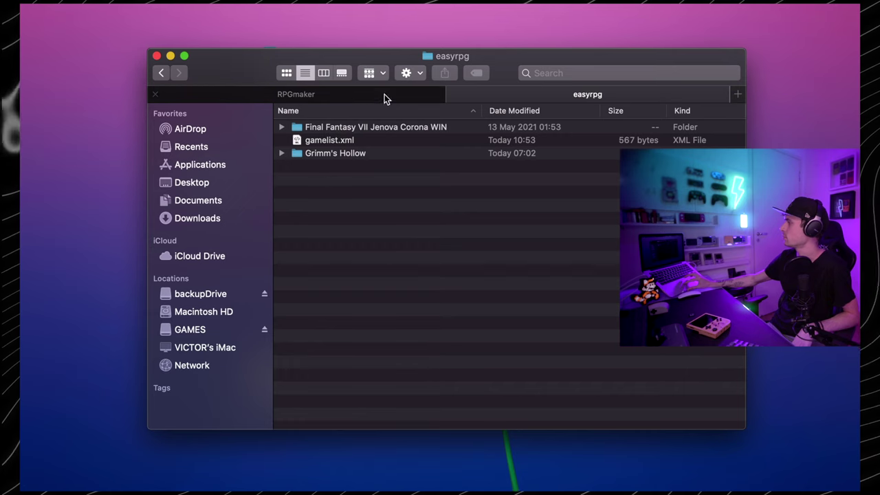
Step: Copy the Dungeoneer folder from RPGmaker into the easyrpg folder on the GAMES drive
{"action": "left_click", "coordinate": [342, 94]}
{"action": "left_click", "coordinate": [398, 250]}
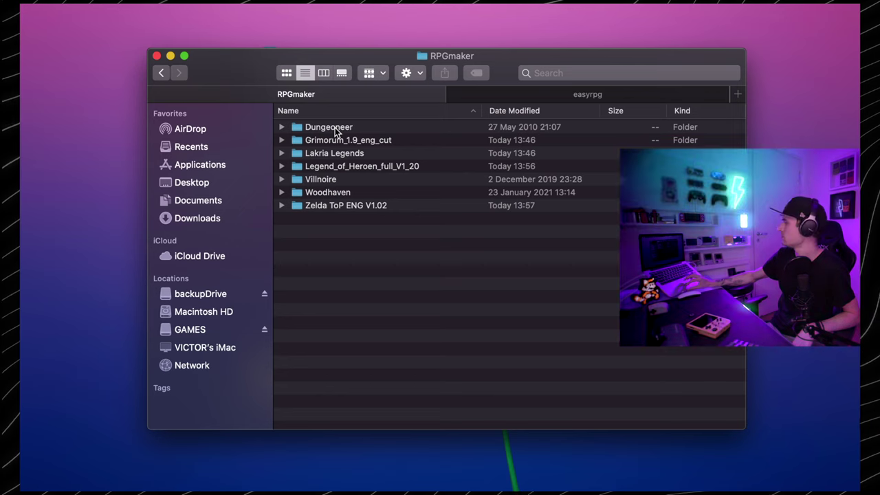
{"action": "left_click_drag", "start_coordinate": [337, 132], "coordinate": [529, 95]}
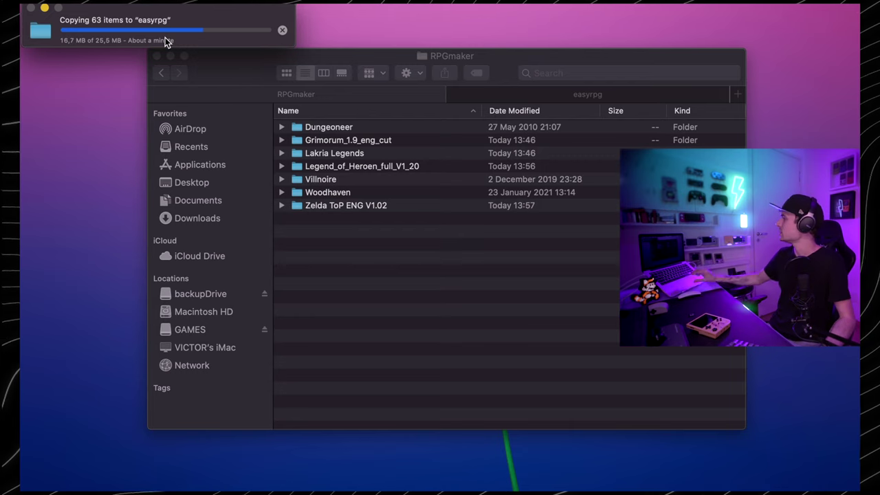
Step: Switch to the Windows 10 virtual machine and search the Steam store for "yume nikki"
{"action": "mouse_move", "coordinate": [403, 486]}
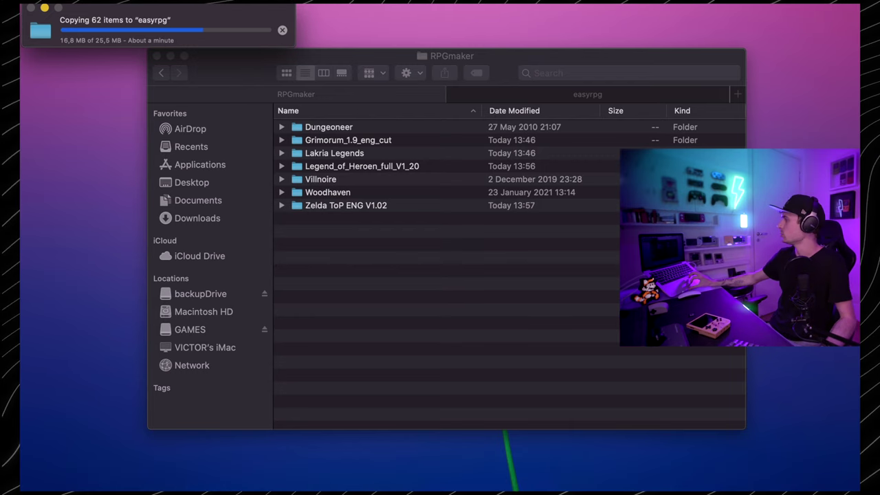
{"action": "mouse_move", "coordinate": [509, 486]}
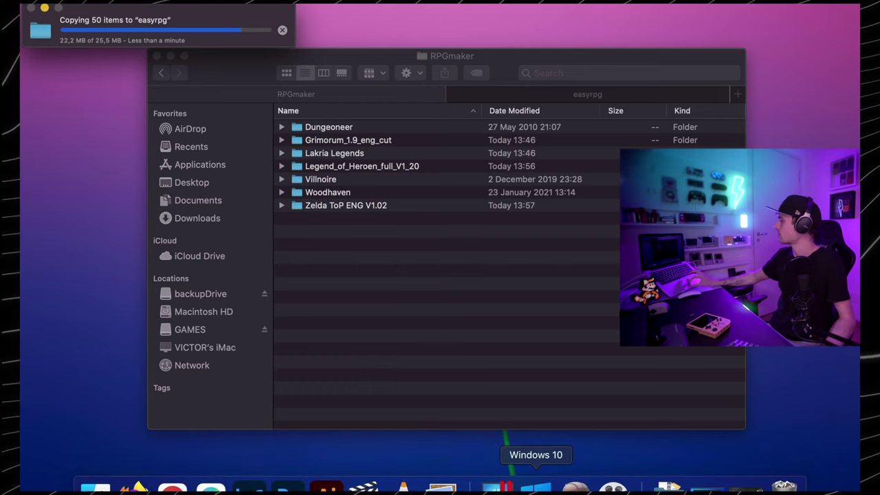
{"action": "left_click", "coordinate": [535, 486]}
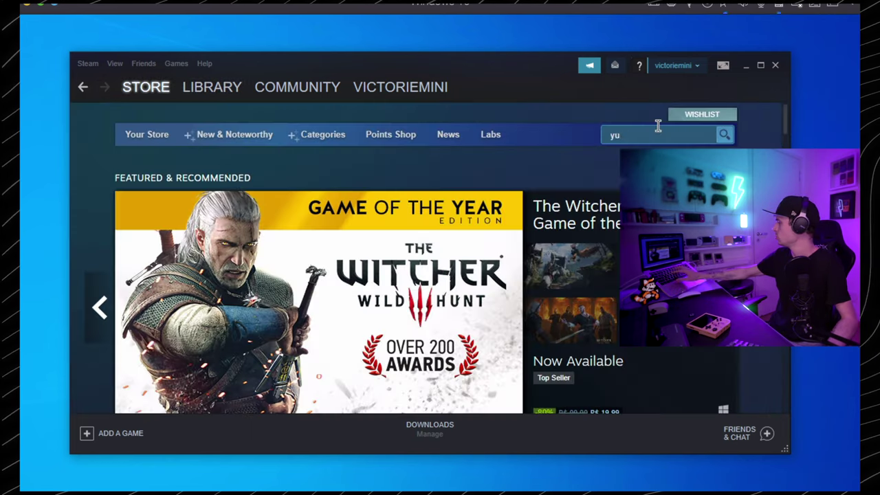
{"action": "type", "text": "me"}
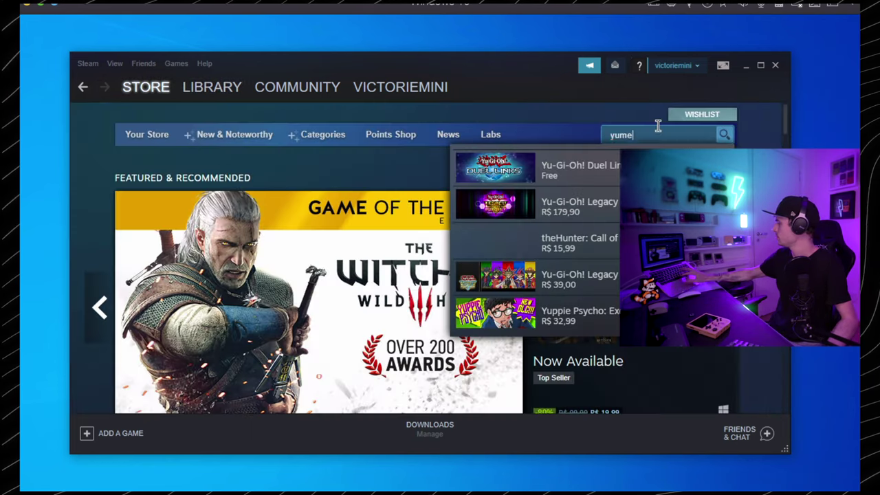
{"action": "type", "text": " nikki"}
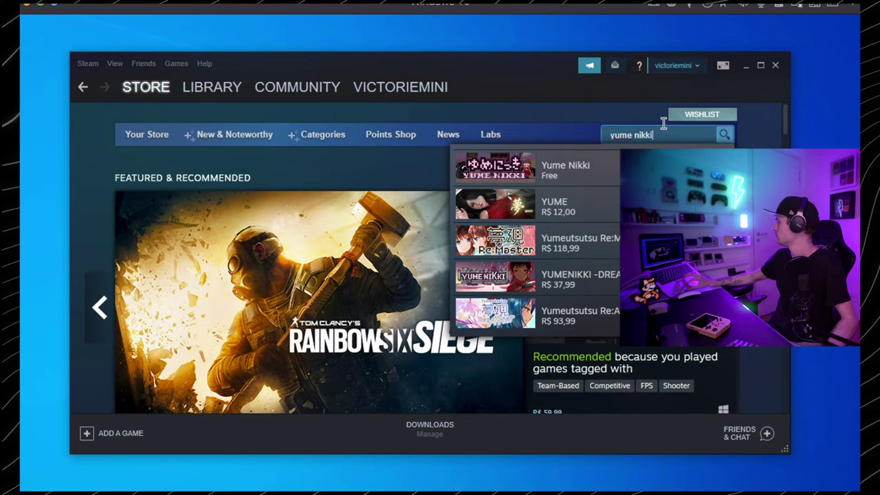
{"action": "key", "text": "Return"}
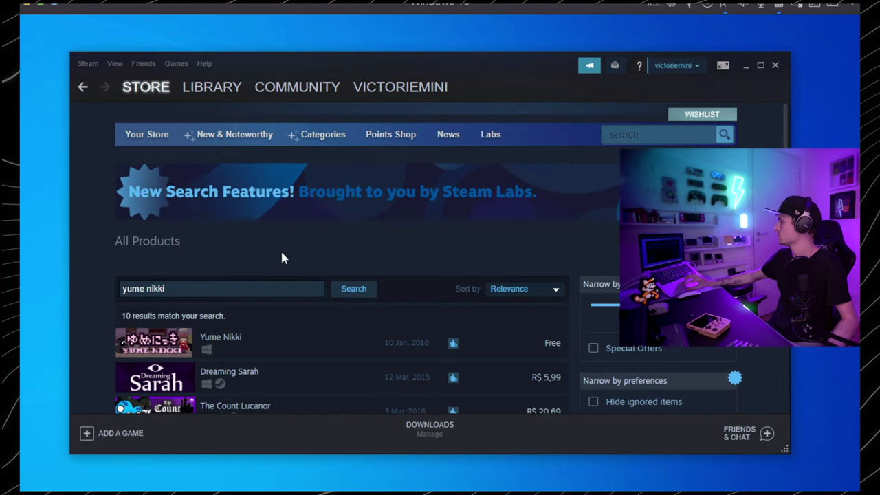
Step: Open the Yume Nikki store page, look through it and request the free game's installation
{"action": "left_click", "coordinate": [282, 343]}
{"action": "scroll", "coordinate": [327, 199], "scroll_direction": "down", "scroll_amount": 5}
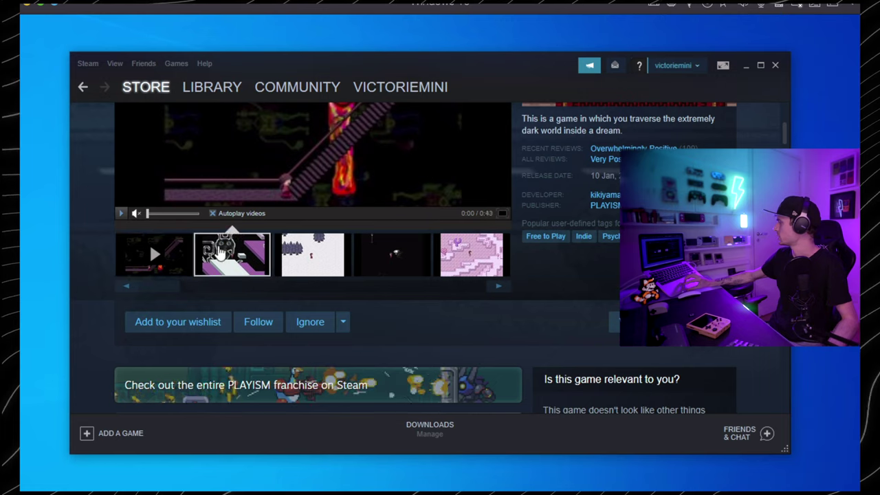
{"action": "left_click", "coordinate": [222, 253]}
{"action": "scroll", "coordinate": [314, 277], "scroll_direction": "down", "scroll_amount": 5}
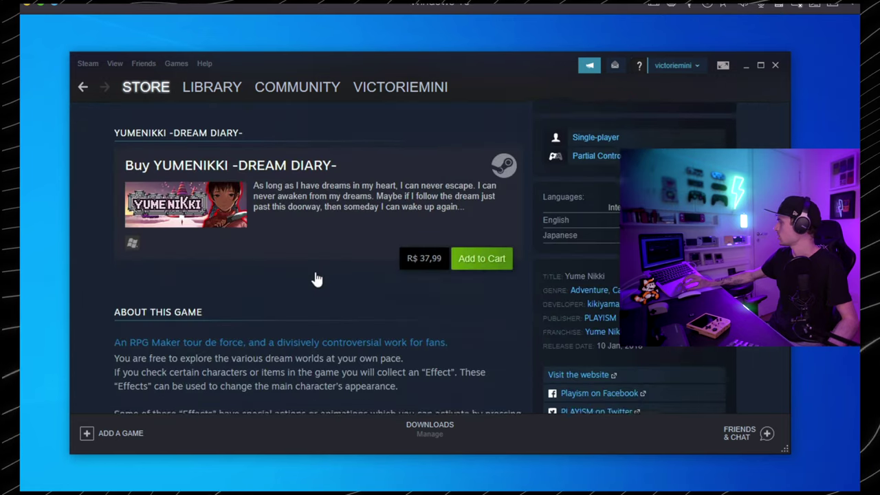
{"action": "scroll", "coordinate": [318, 275], "scroll_direction": "up", "scroll_amount": 5}
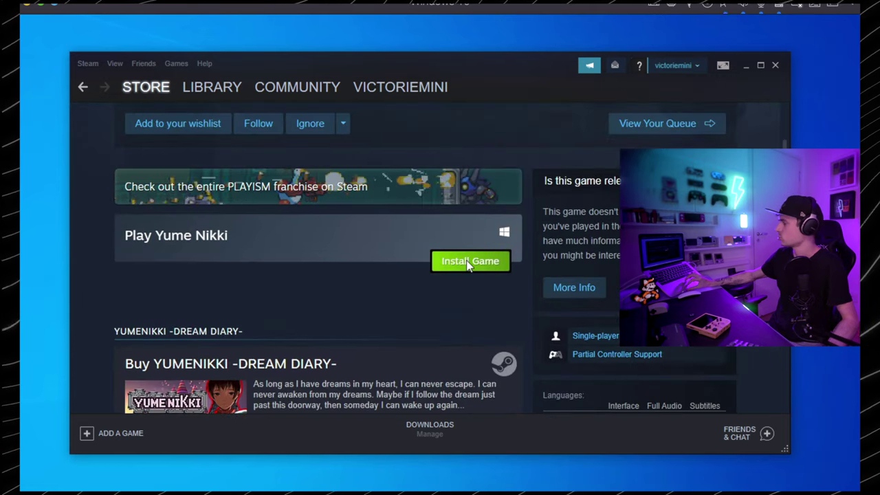
{"action": "left_click", "coordinate": [467, 262]}
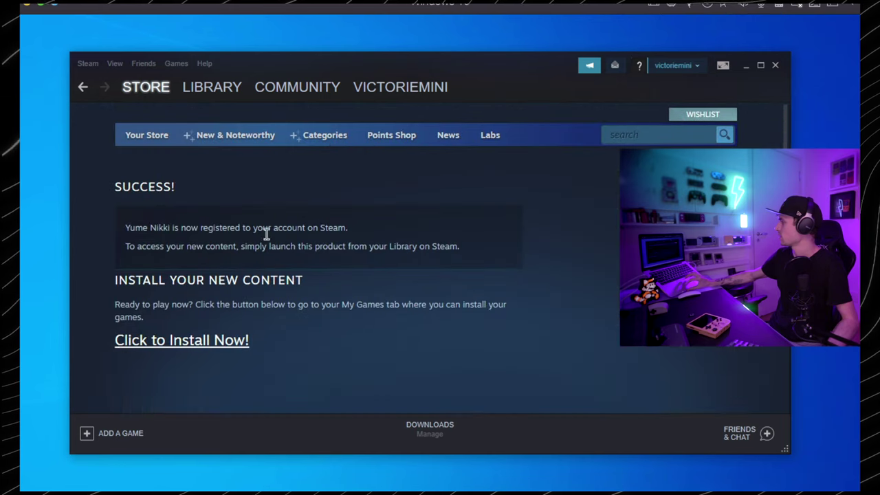
Step: Start installing Yume Nikki with a start menu shortcut but without a desktop shortcut
{"action": "scroll", "coordinate": [323, 262], "scroll_direction": "down", "scroll_amount": 3}
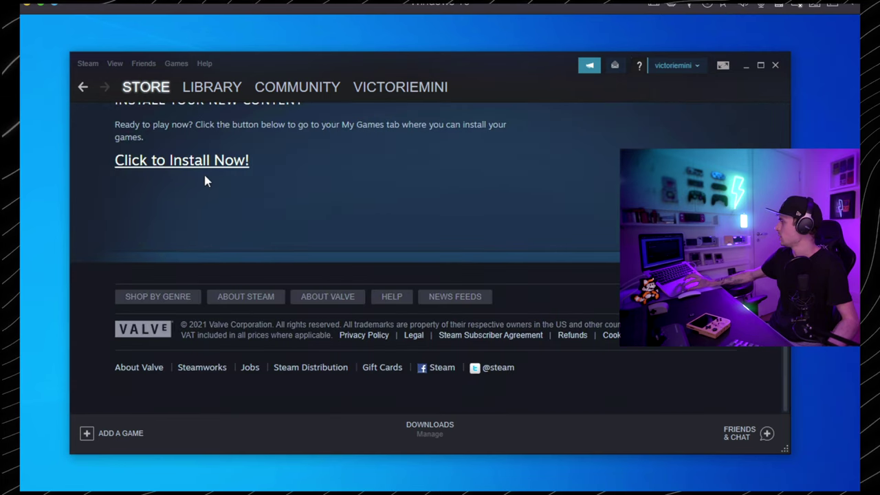
{"action": "scroll", "coordinate": [244, 242], "scroll_direction": "up", "scroll_amount": 3}
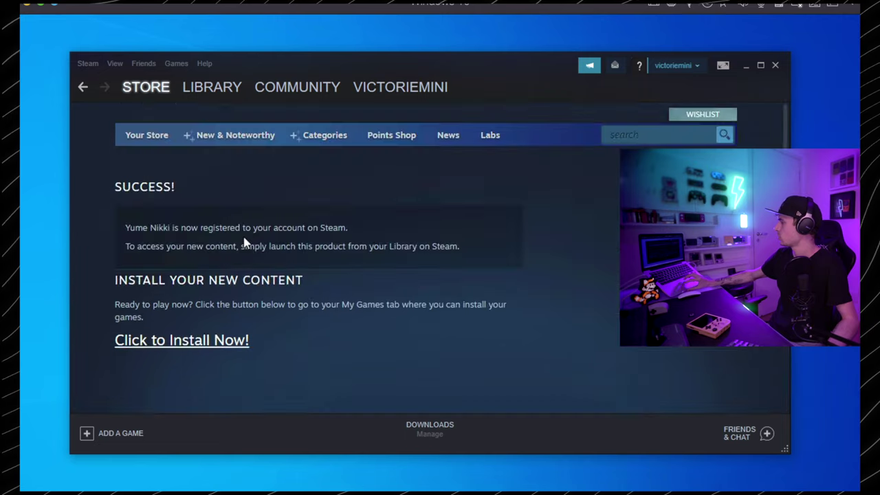
{"action": "left_click", "coordinate": [203, 347]}
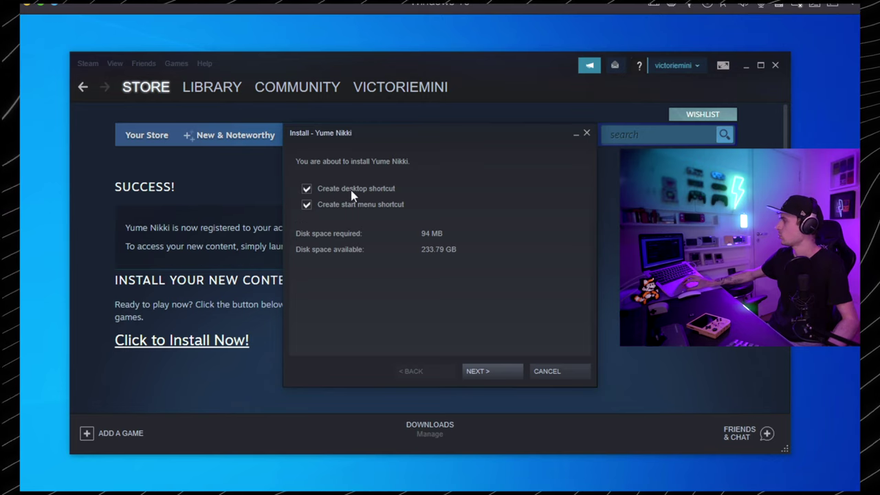
{"action": "left_click", "coordinate": [306, 189]}
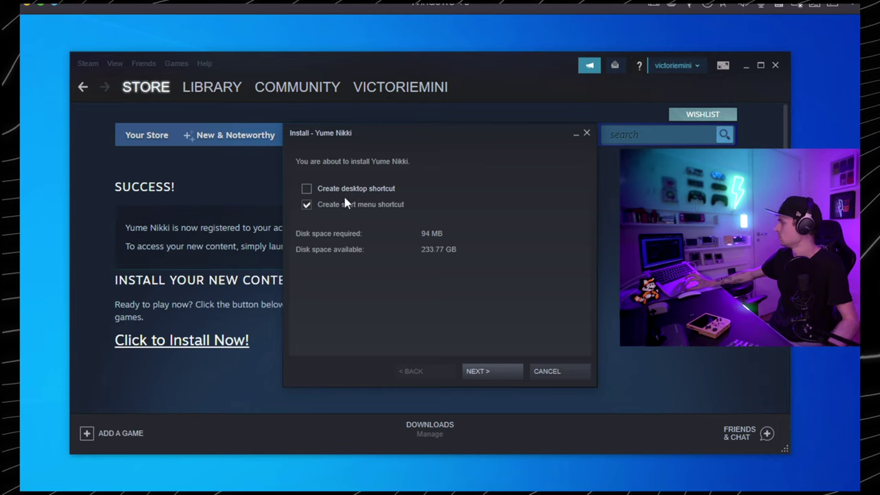
{"action": "left_click", "coordinate": [495, 371]}
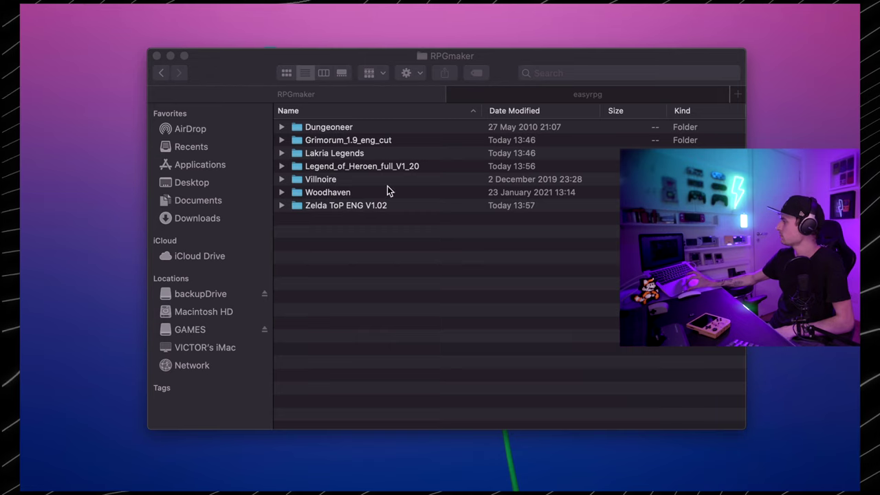
Step: Switch back to Finder and copy the Lakria Legends folder from RPGmaker into the easyrpg folder
{"action": "left_click", "coordinate": [330, 154]}
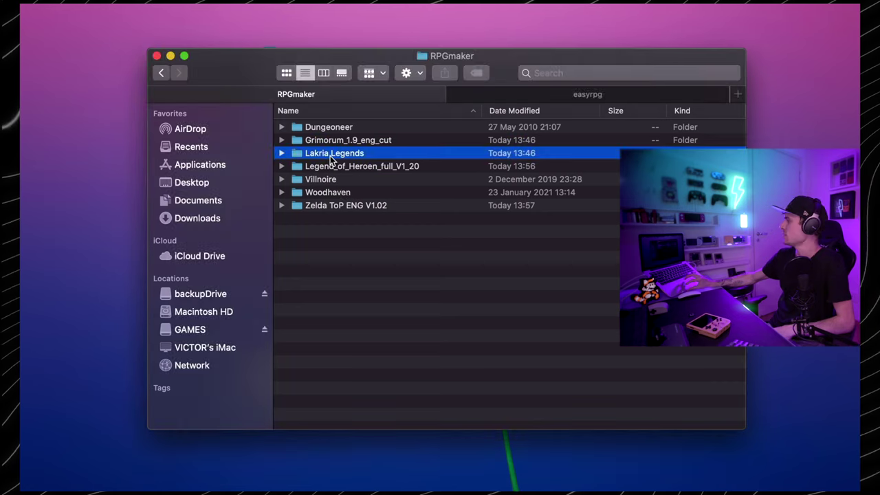
{"action": "left_click_drag", "start_coordinate": [334, 155], "coordinate": [506, 98]}
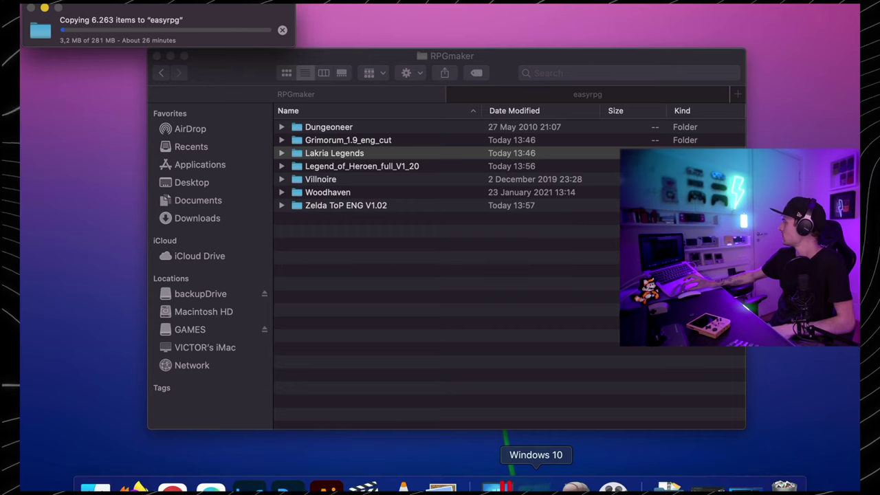
Step: Switch to the Windows 10 virtual machine and open Yume Nikki's page in the Steam library
{"action": "left_click", "coordinate": [536, 486]}
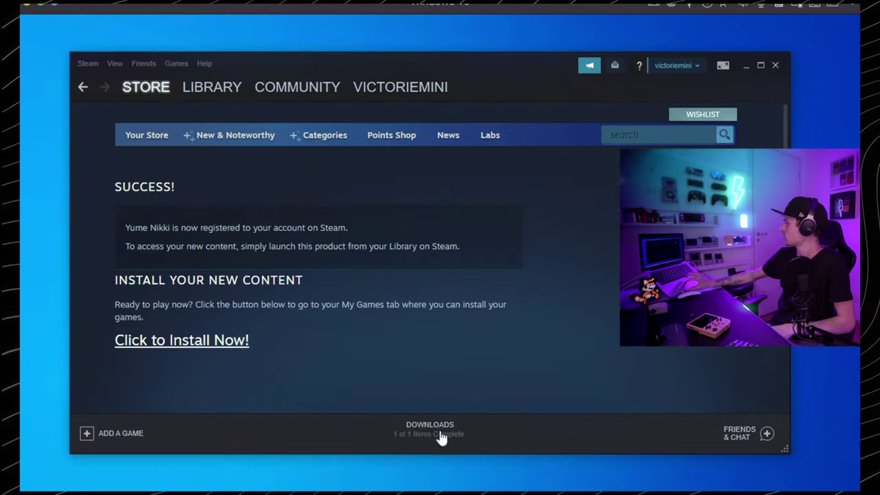
{"action": "left_click", "coordinate": [182, 340]}
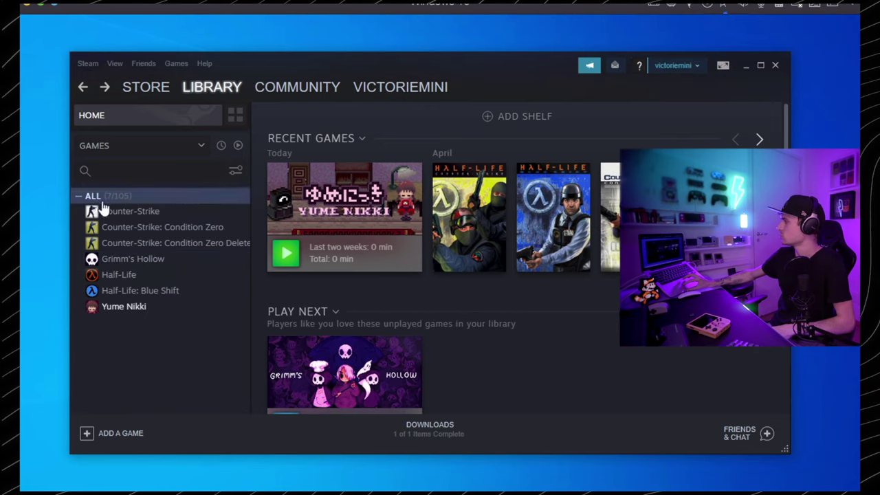
{"action": "left_click", "coordinate": [127, 310]}
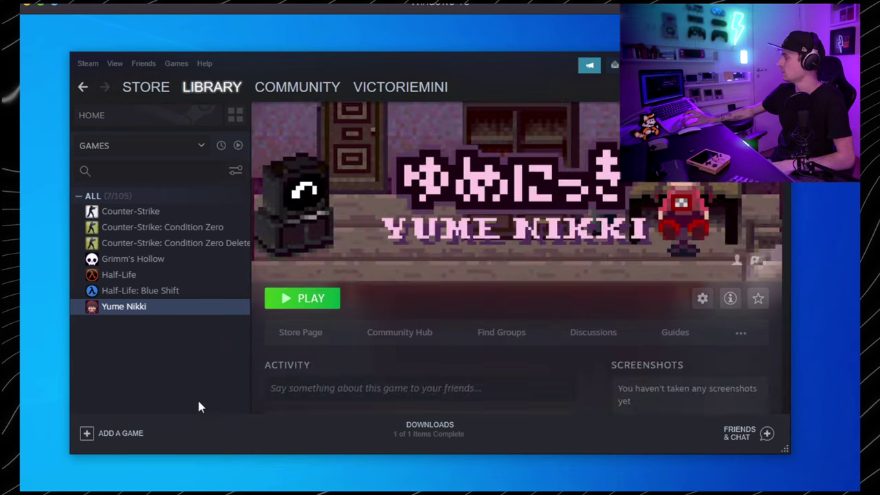
Step: Browse the local files of the installed Yume Nikki game from its Steam management options
{"action": "left_click", "coordinate": [702, 300]}
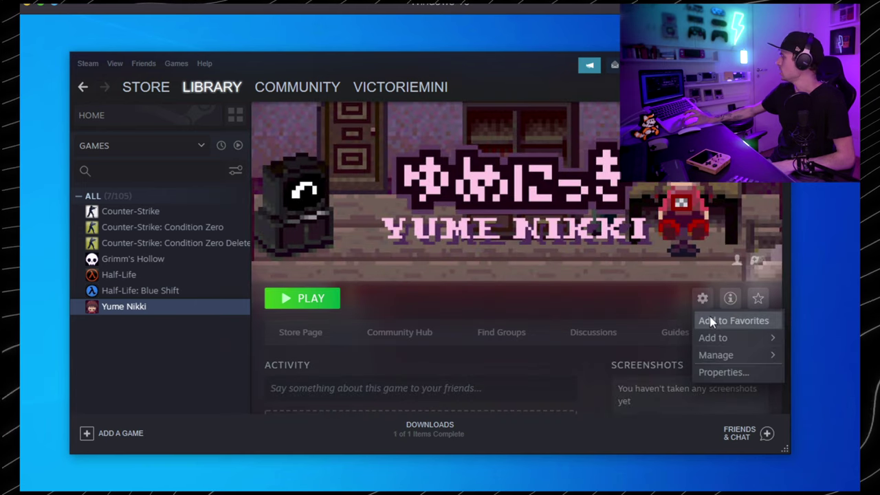
{"action": "mouse_move", "coordinate": [714, 360]}
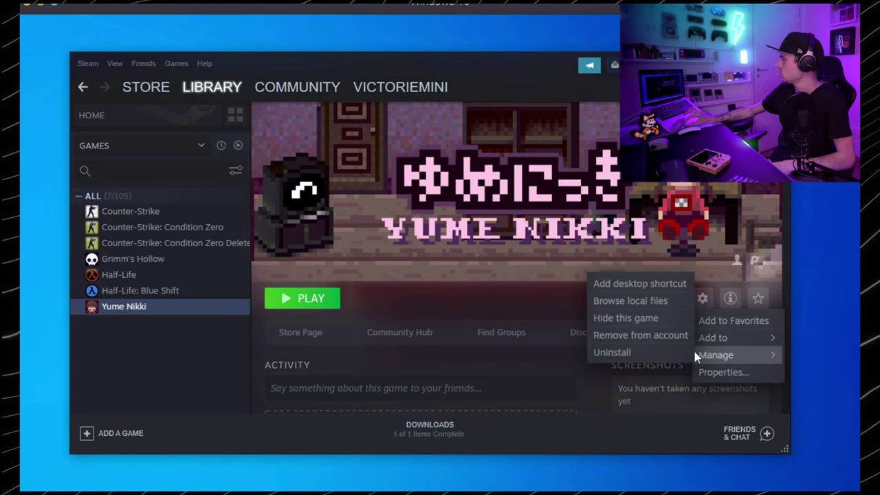
{"action": "left_click", "coordinate": [665, 304]}
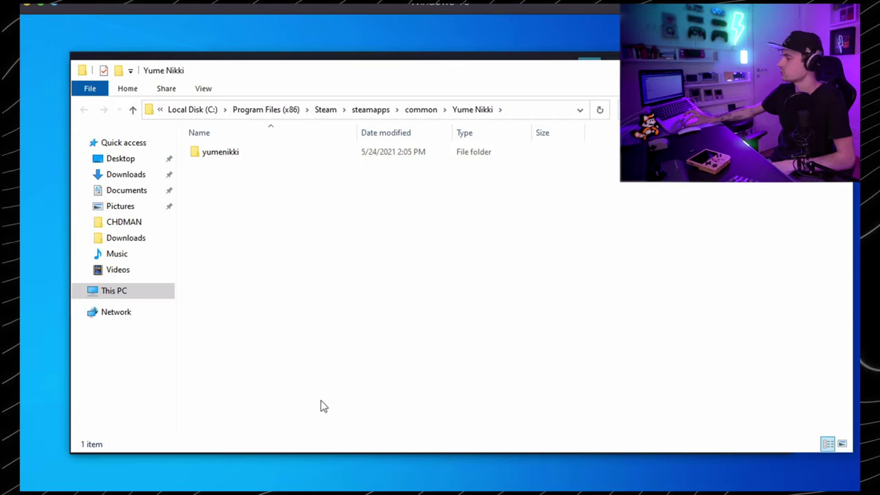
Step: Look through the yumenikki folder down to its RPG_RT files, and return to the parent Yume Nikki folder
{"action": "double_click", "coordinate": [221, 154]}
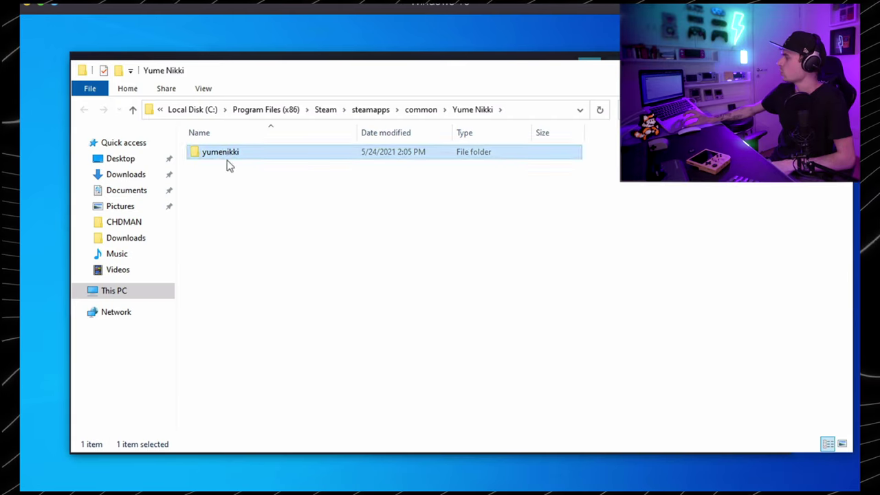
{"action": "scroll", "coordinate": [242, 347], "scroll_direction": "down", "scroll_amount": 9}
{"action": "scroll", "coordinate": [242, 347], "scroll_direction": "down", "scroll_amount": 20}
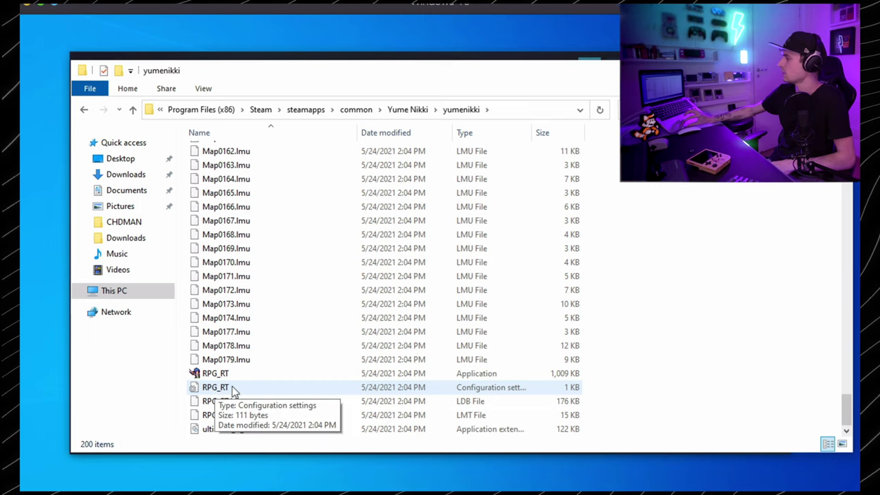
{"action": "left_click", "coordinate": [85, 111]}
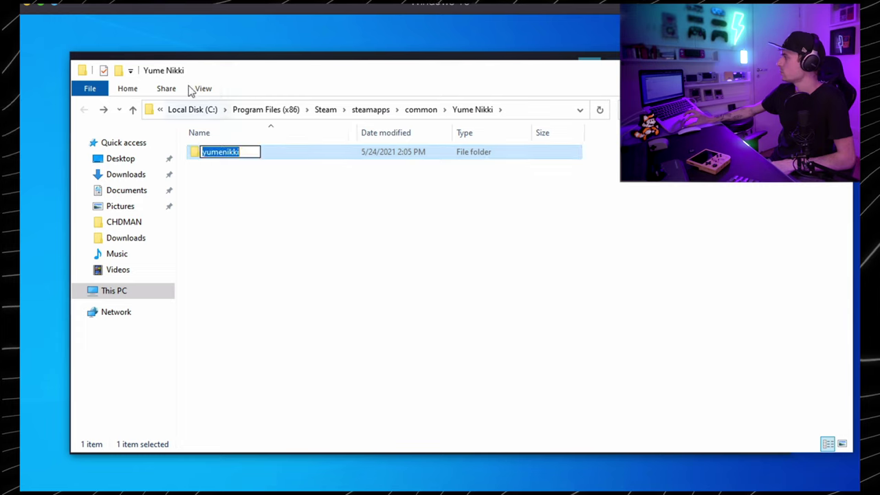
{"action": "left_click", "coordinate": [241, 217]}
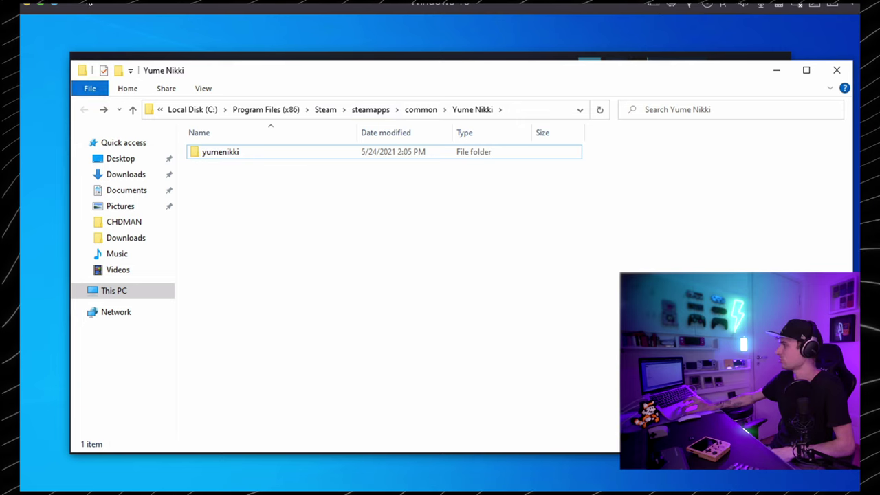
Step: Bring the Mac desktop alongside the virtual machine and copy the yumenikki folder into the RPGmaker folder in Finder
{"action": "key", "text": "ctrl+Left"}
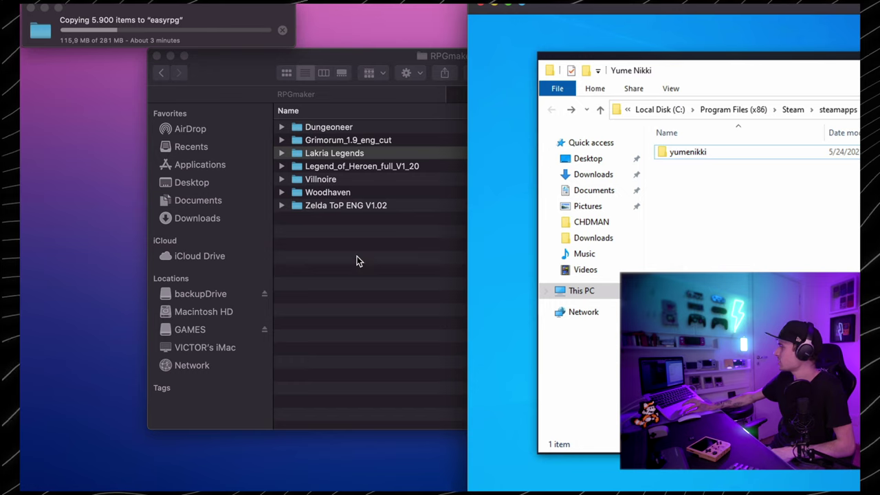
{"action": "left_click", "coordinate": [684, 154]}
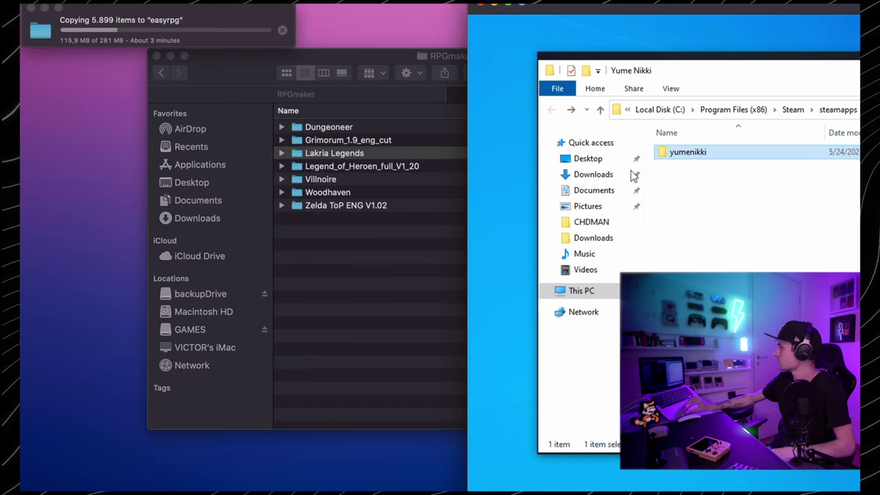
{"action": "left_click_drag", "start_coordinate": [633, 176], "coordinate": [313, 290]}
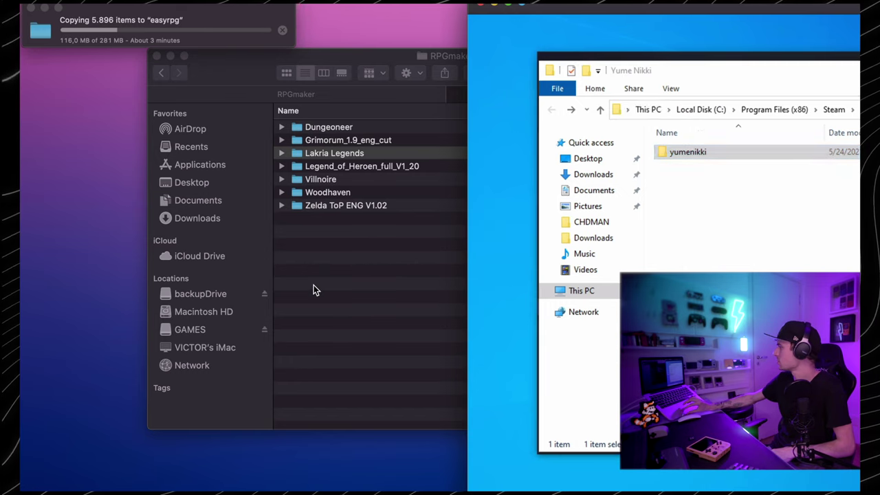